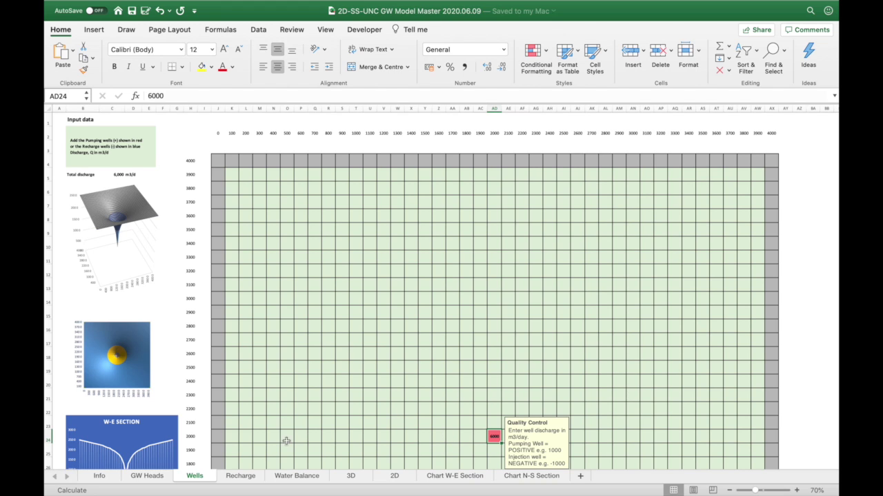
- Inspect the GW Heads grid around the red 26.6 cell, then show the W-E Section chart
left_click(147, 477)
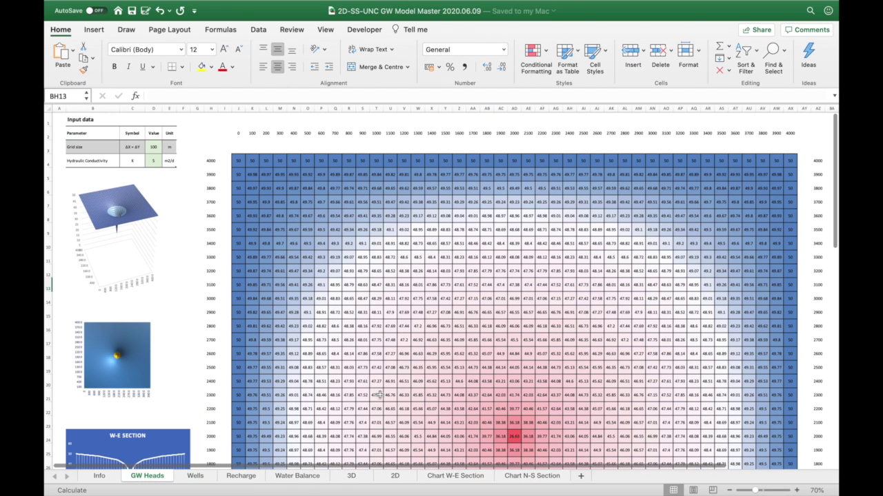
scroll(379, 393, "down", 3)
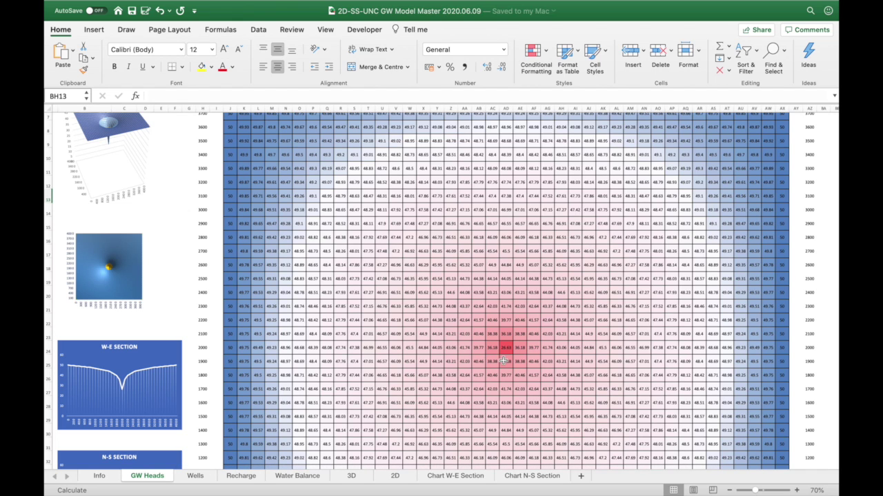
scroll(503, 360, "up", 5)
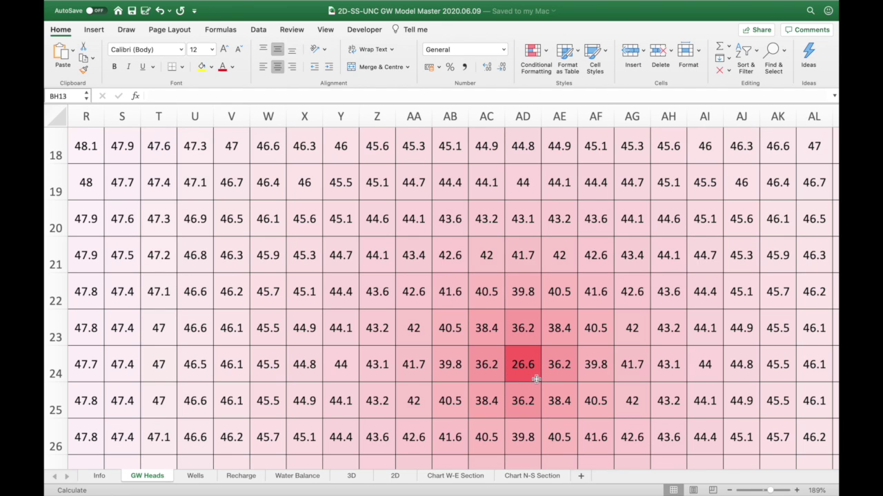
scroll(535, 379, "down", 5)
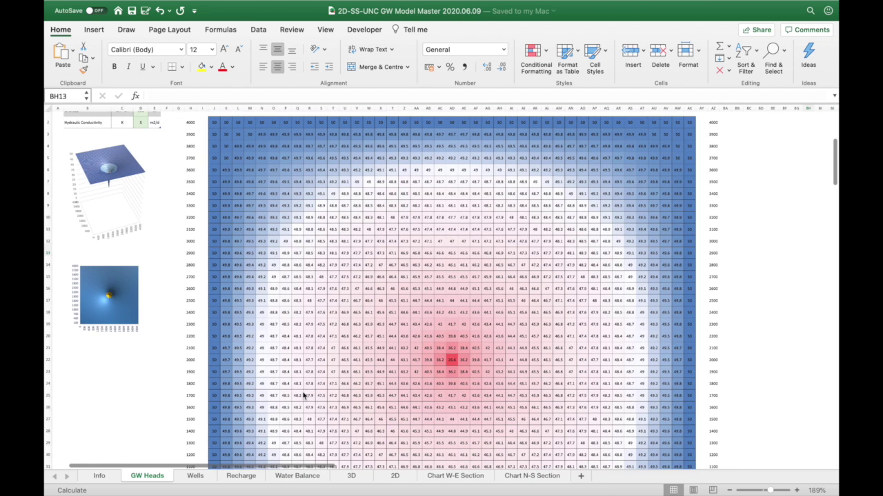
scroll(214, 386, "down", 1)
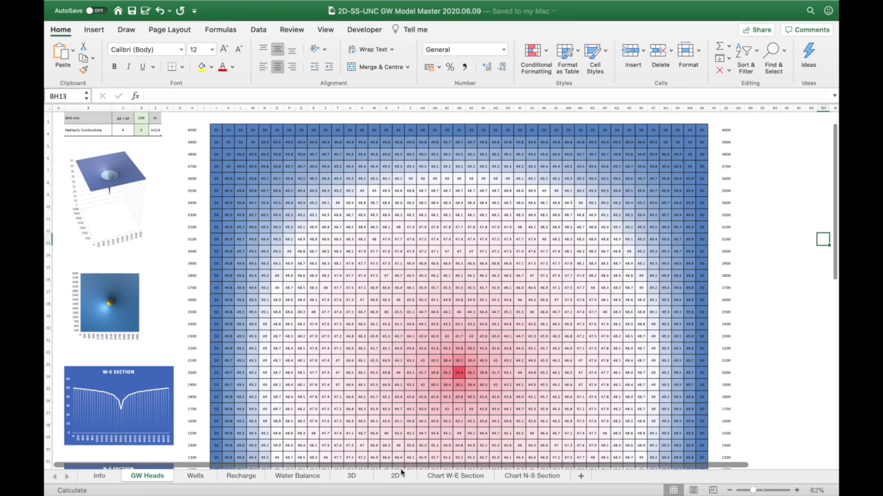
left_click(447, 480)
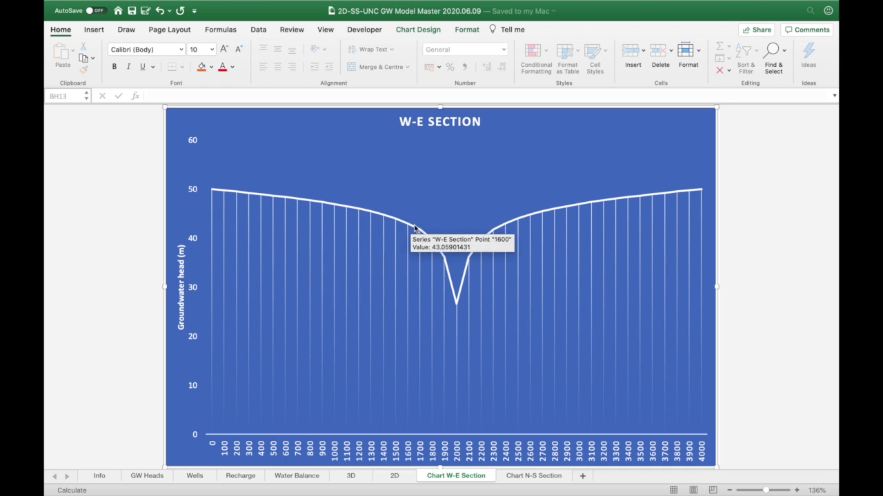
- Read head values along the W-E Section curve, then switch to the N-S Section chart
mouse_move(456, 301)
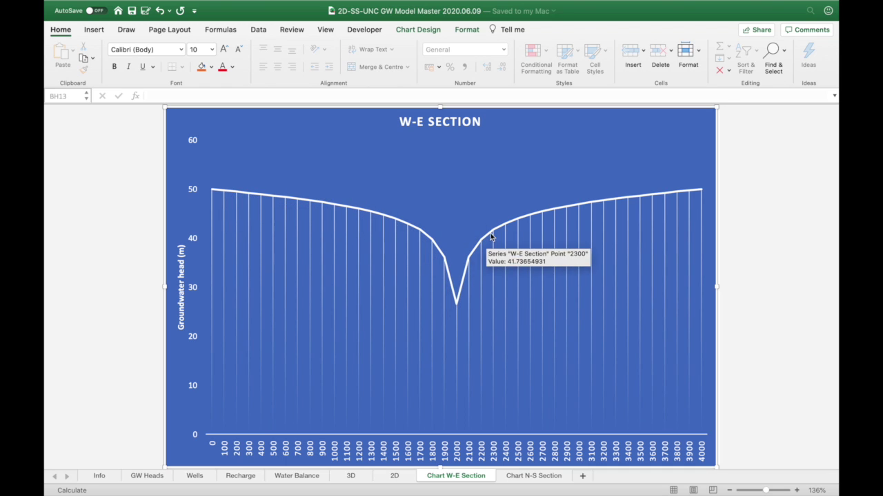
mouse_move(503, 235)
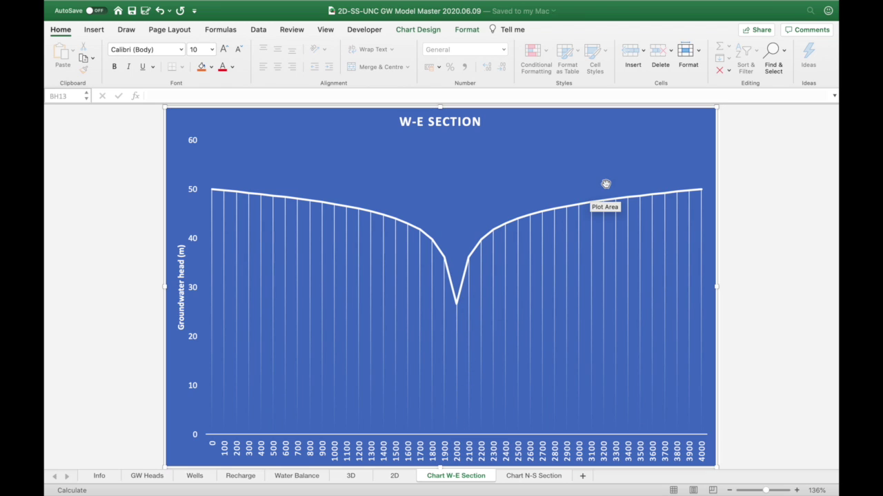
left_click(533, 477)
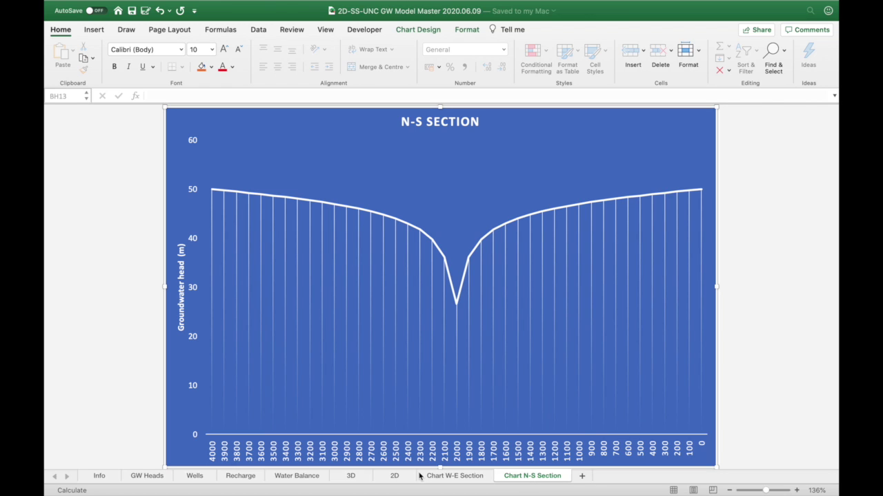
- Review the Water Balance (-6,000 m3/d pumping, 1,500 m3/d per boundary), then return to Wells
left_click(297, 476)
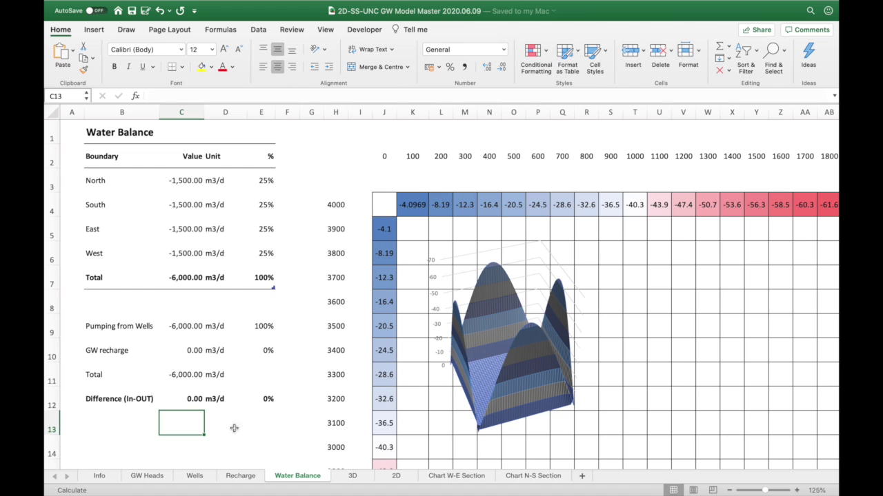
left_click(201, 478)
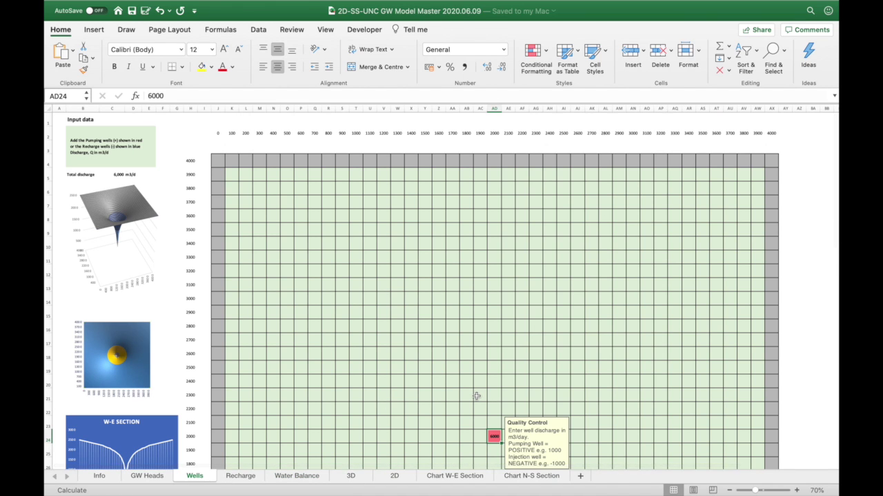
- Check the W-E Section chart, then delete the 6000 m3/d pumping well from AD24
scroll(474, 395, "down", 3)
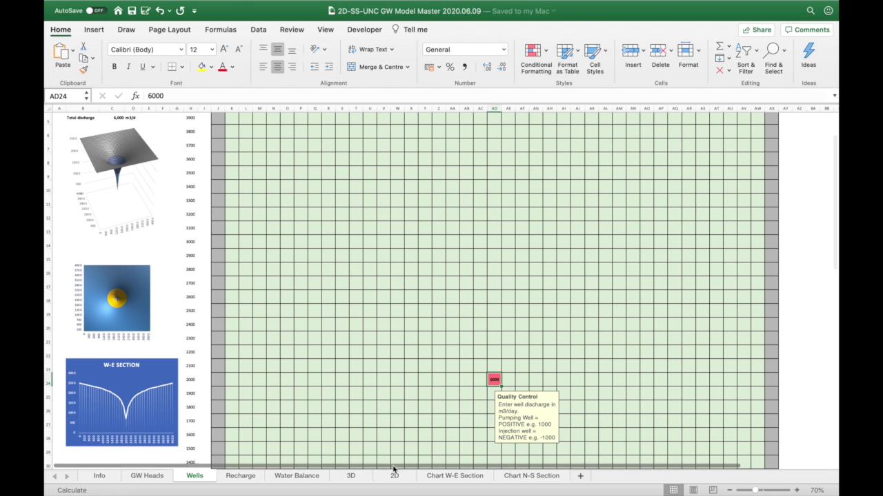
left_click(449, 476)
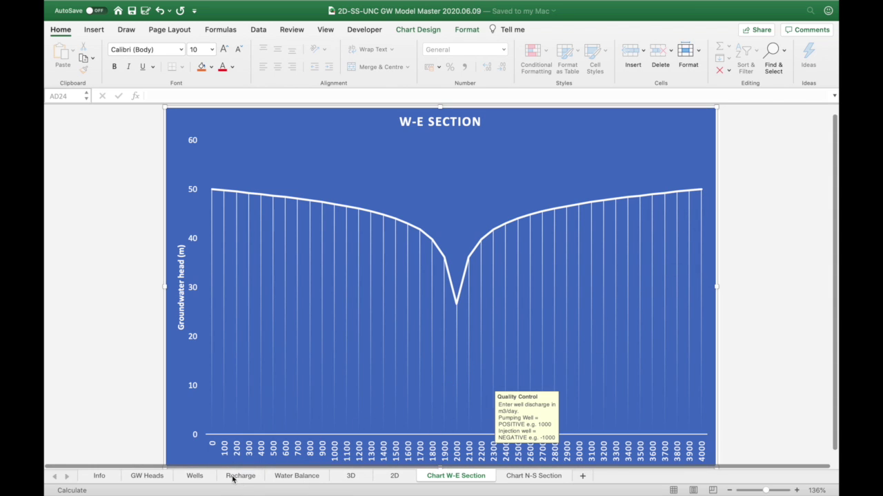
left_click(196, 477)
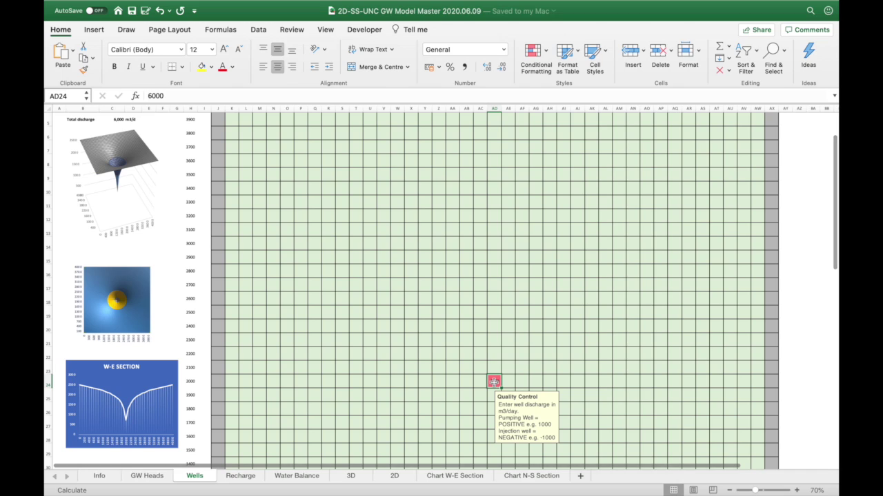
key("Delete")
key("Return")
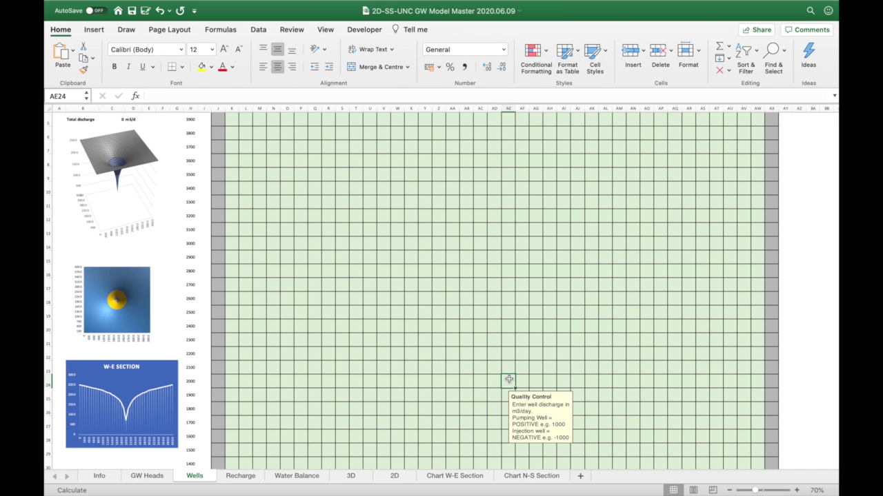
- Enter 1 mm/day in K5 and paste it across the whole Recharge grid (15210 m3/day)
left_click(249, 479)
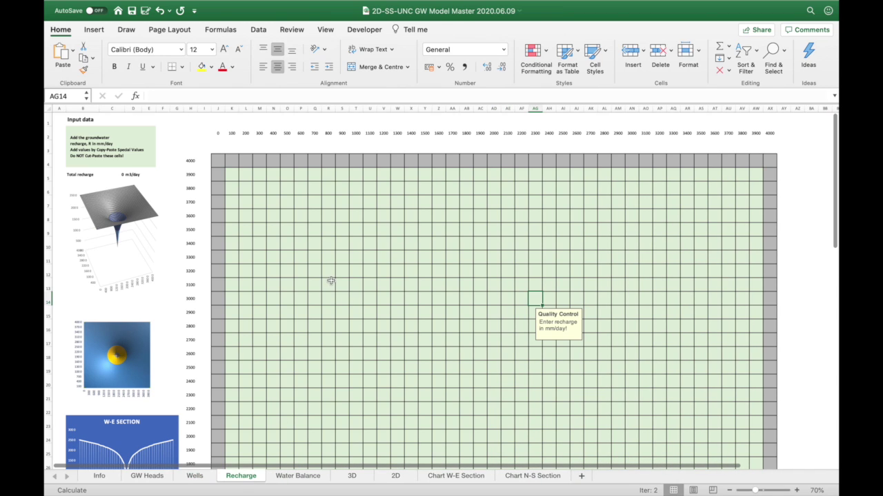
left_click(232, 173)
type("1")
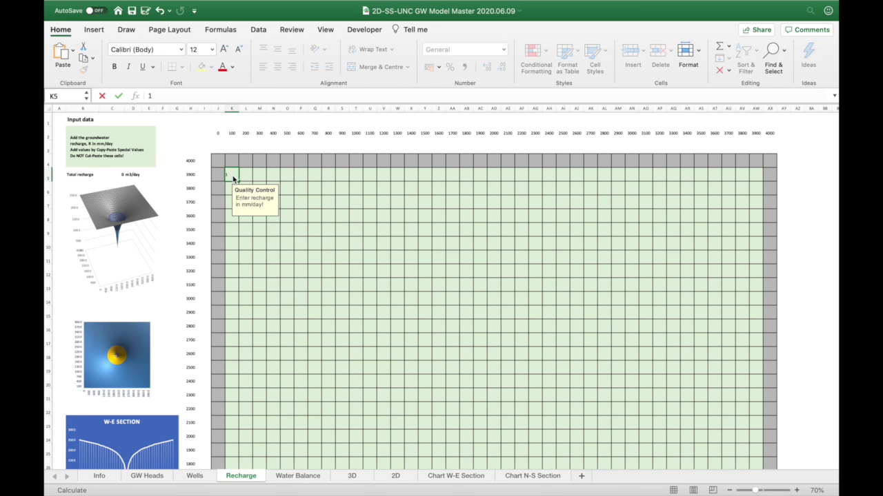
key("Return")
key("super+c")
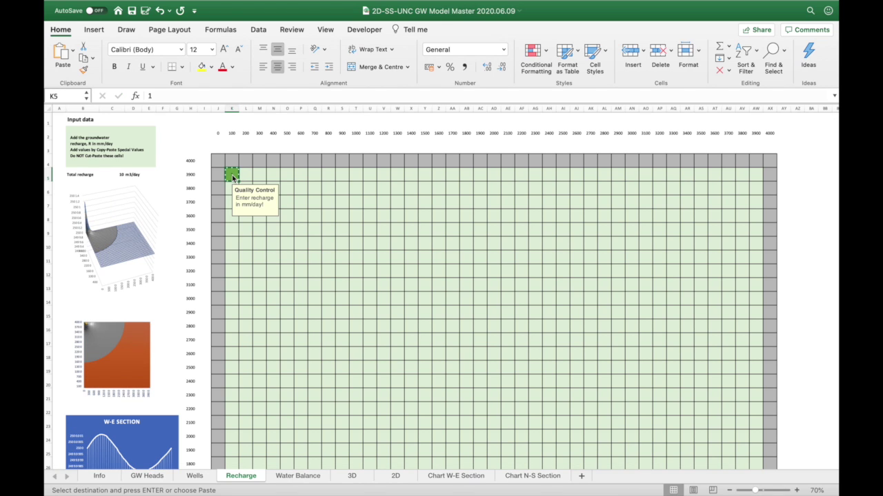
scroll(350, 230, "down", 8)
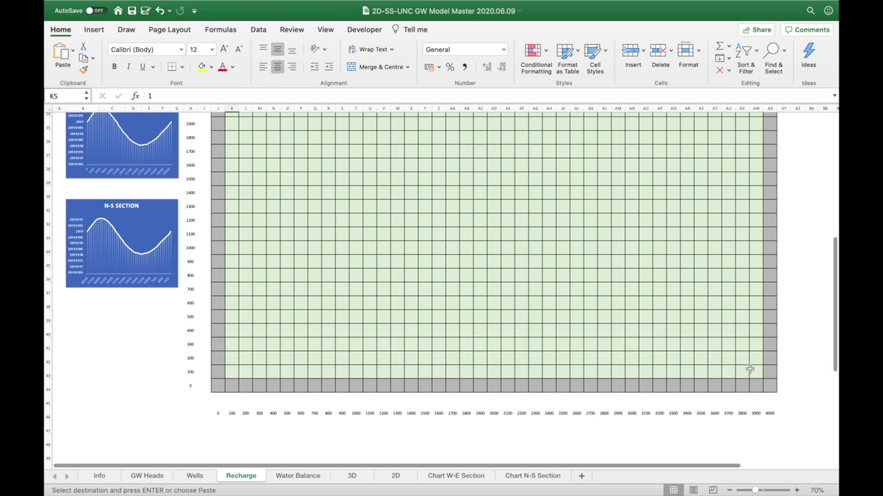
left_click(751, 371, "shift")
key("super+v")
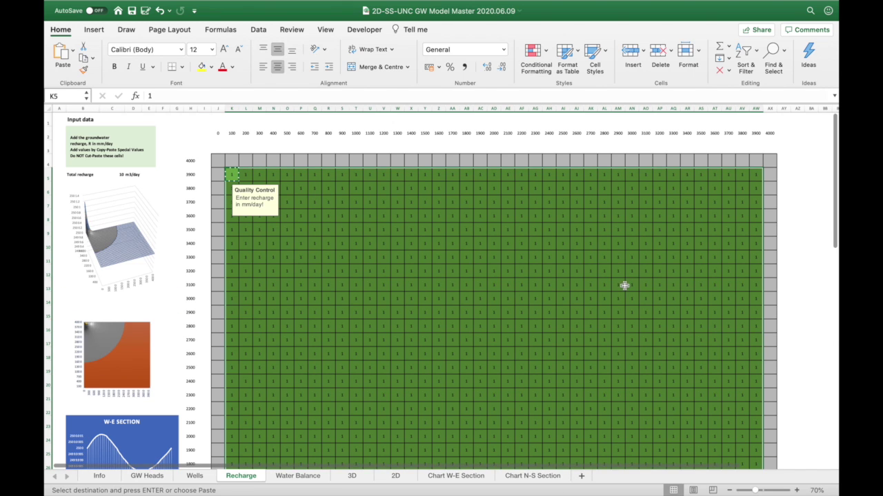
left_click(619, 285)
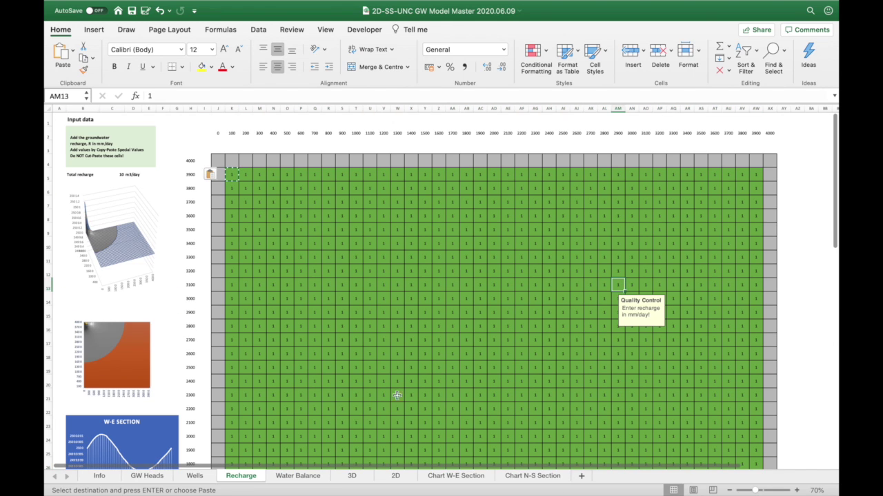
left_click(448, 476)
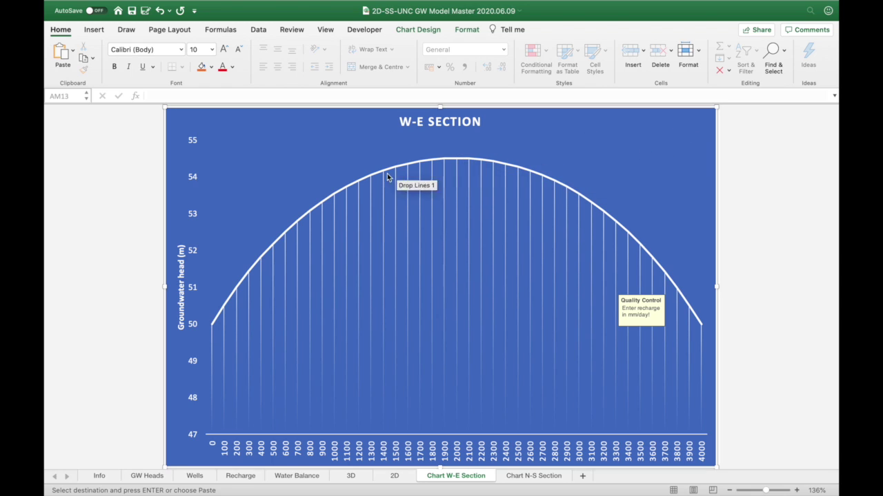
- Read the roughly 54.5 m mound apex on the W-E chart and clear the leftover paste mode
mouse_move(455, 162)
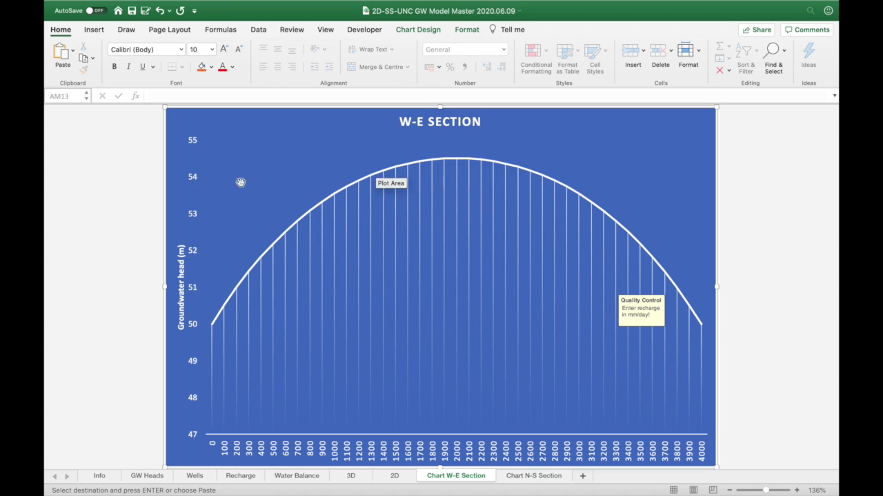
left_click(81, 220)
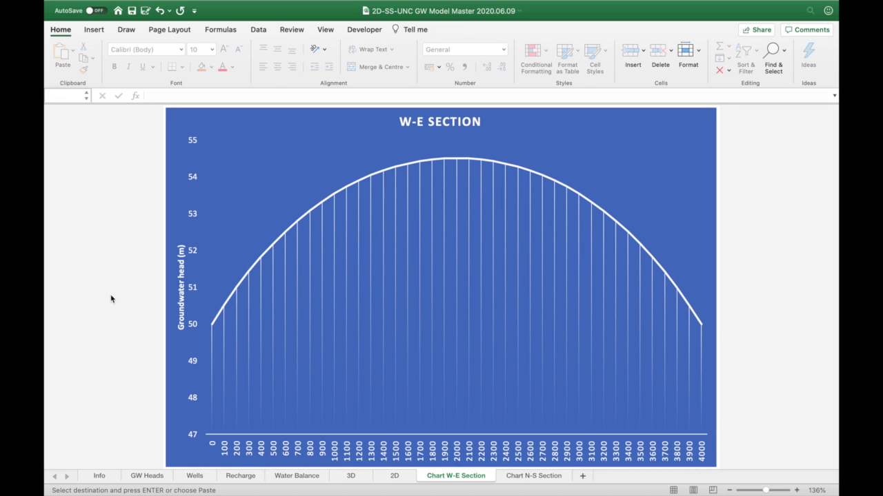
left_click(156, 481)
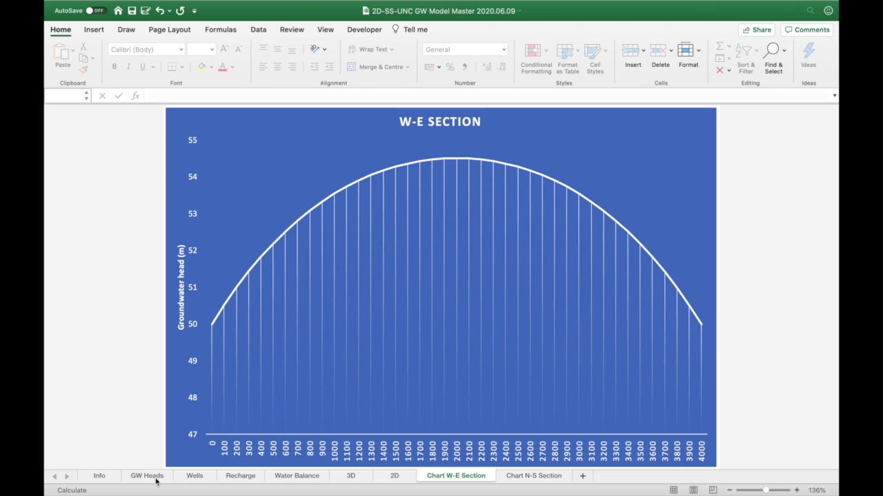
left_click(286, 477)
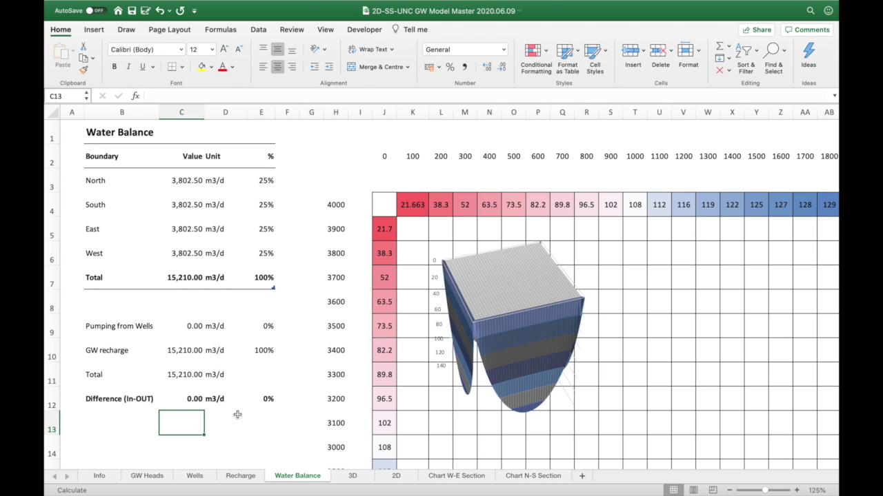
- Confirm 15,210 m3/d recharge exits as 3,802.50 m3/d per boundary, then go to Wells
left_click(195, 476)
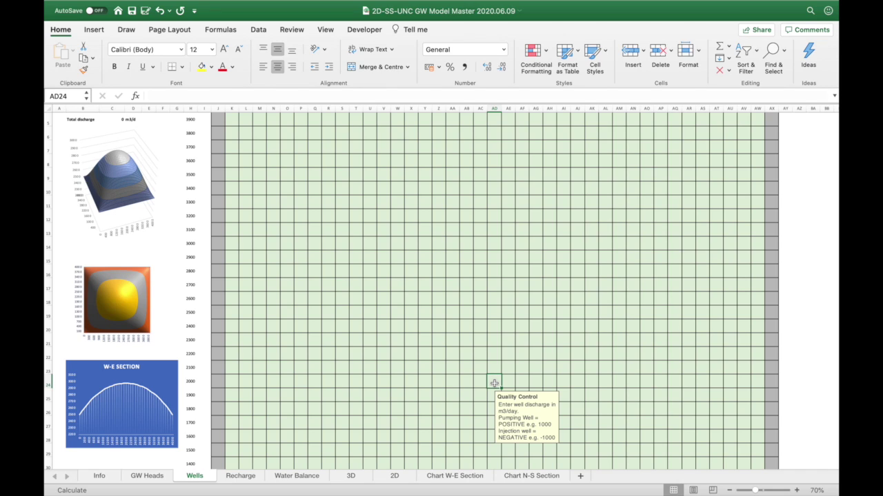
- Enter a 6000 m3/d pumping well in AD24 and view the drawdown cone on the W-E chart
type("60")
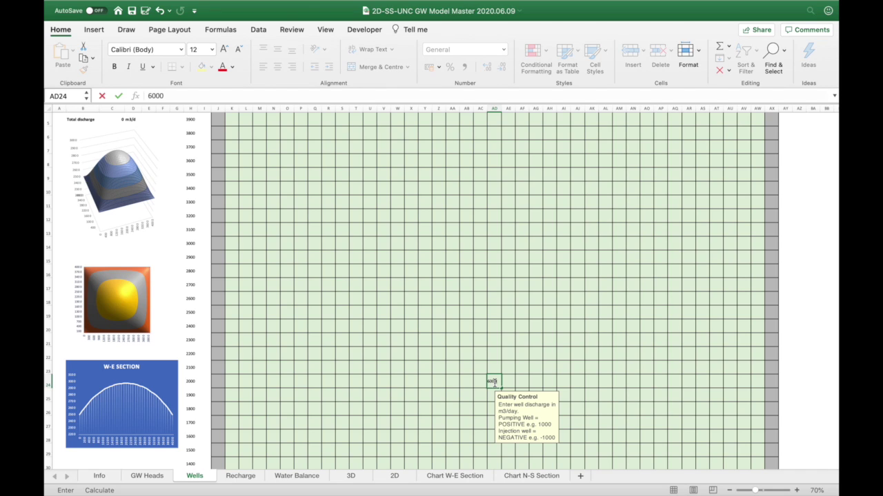
type("00")
left_click(511, 355)
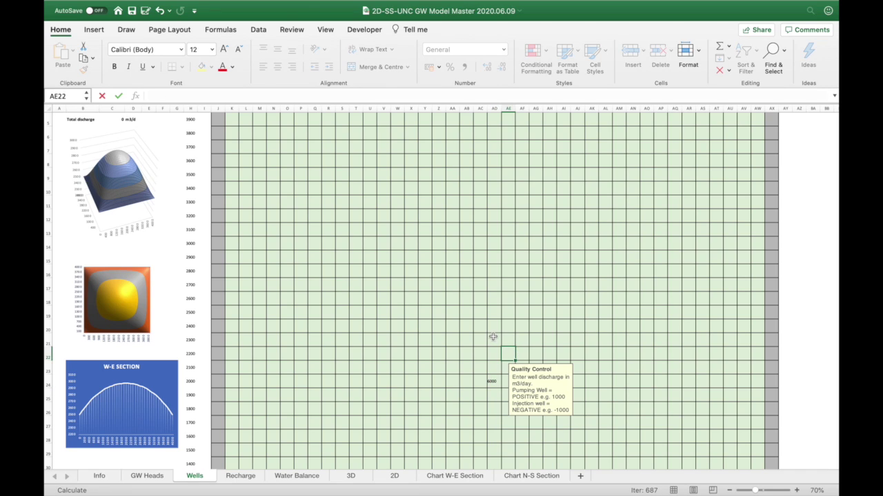
left_click(492, 337)
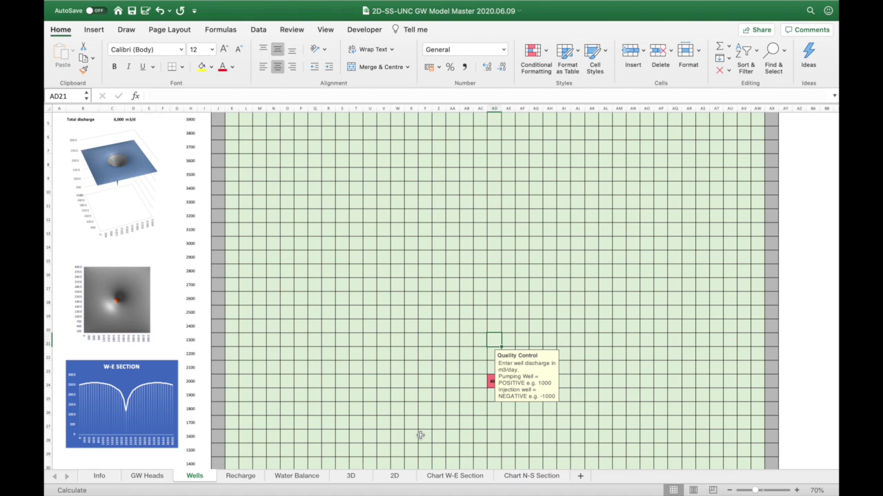
left_click(453, 477)
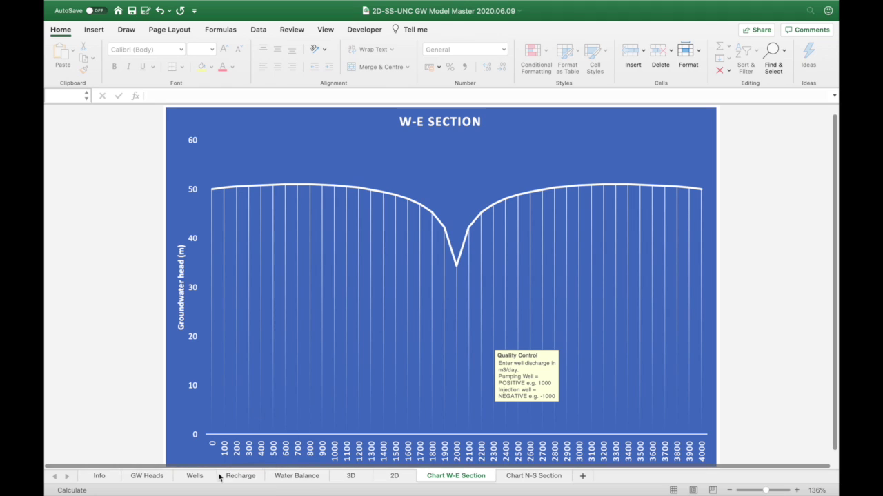
left_click(148, 476)
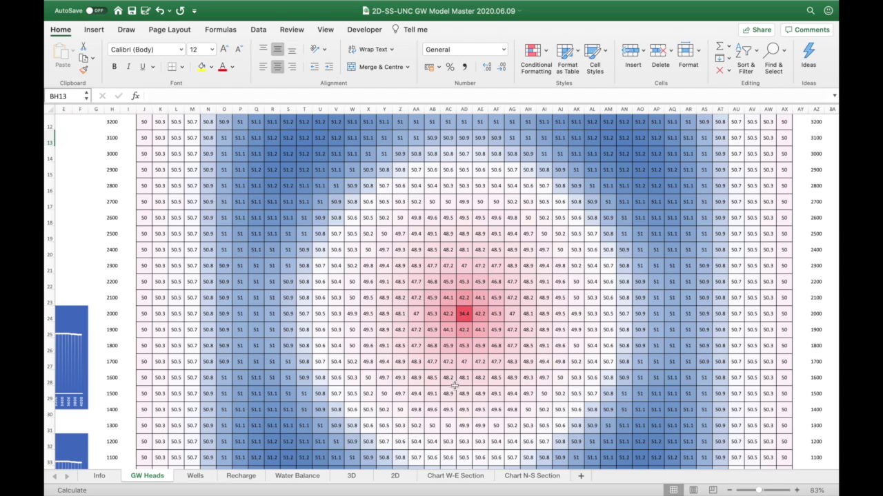
left_click(452, 476)
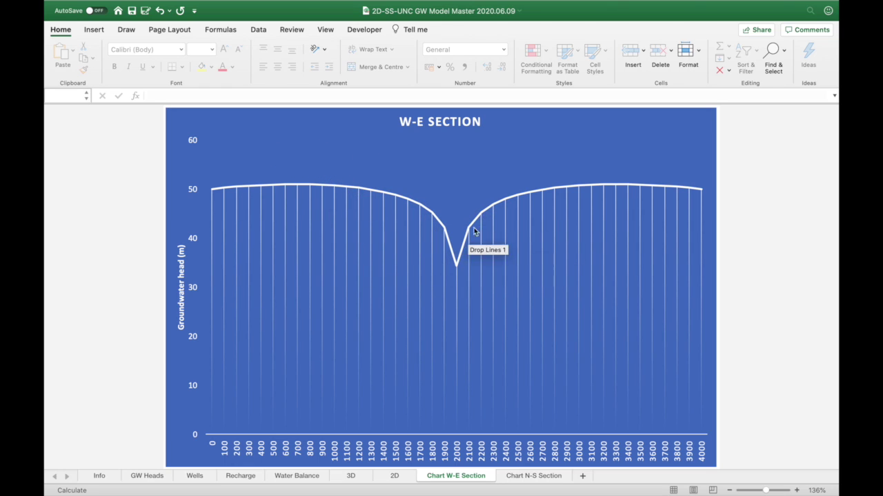
mouse_move(457, 264)
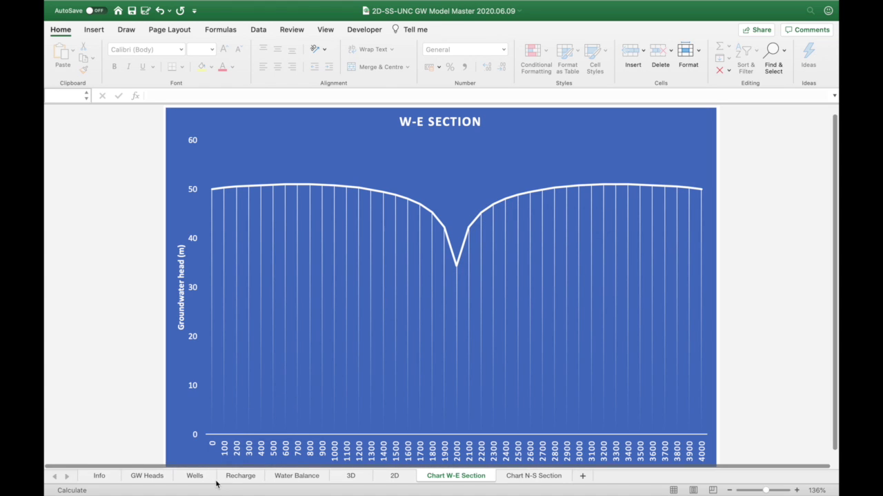
left_click(296, 476)
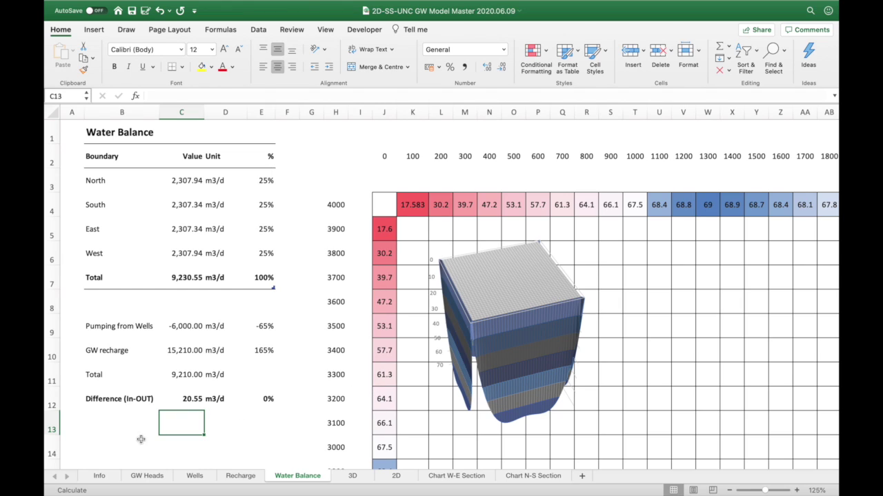
- Recalculate twice so the water balance difference reads 0.00 m3/d, then return to GW Heads
left_click(72, 490)
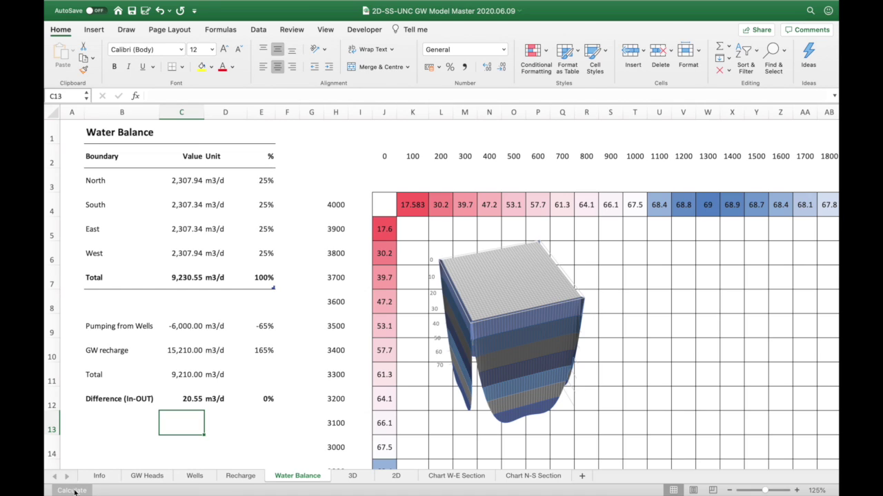
left_click(73, 490)
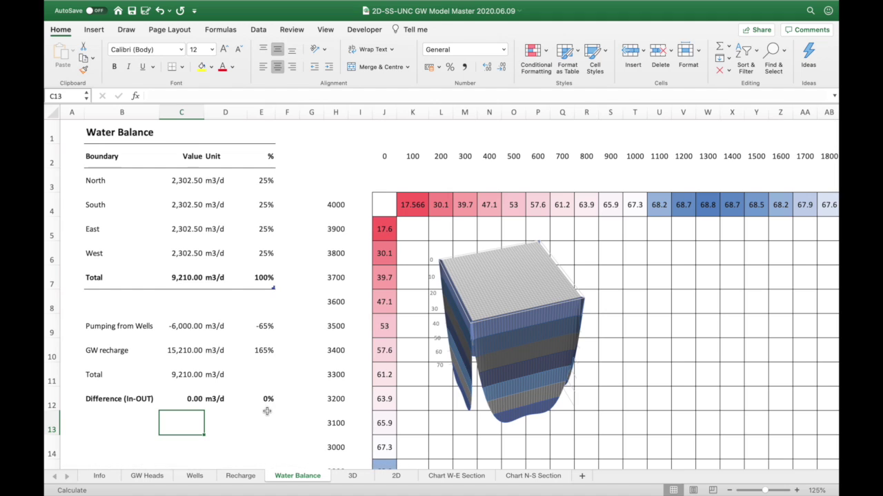
left_click(157, 478)
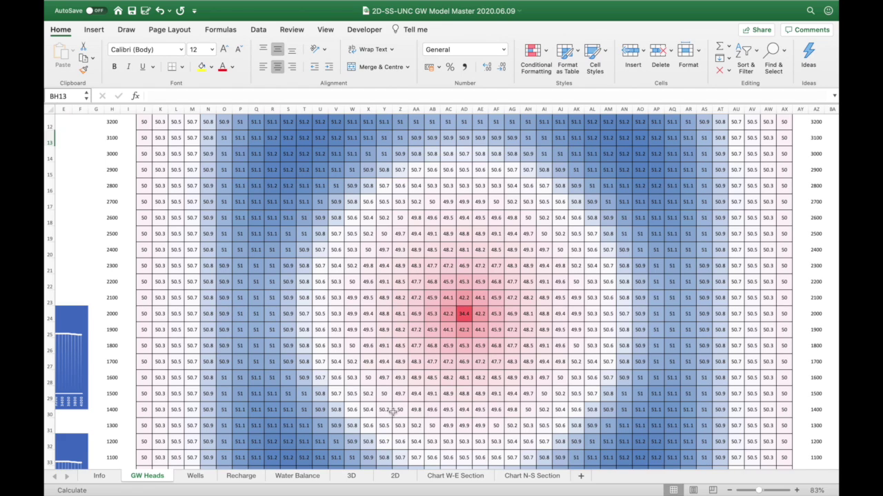
- Show the W-E Section chart and read the ~51 m heads away from the well
left_click(454, 475)
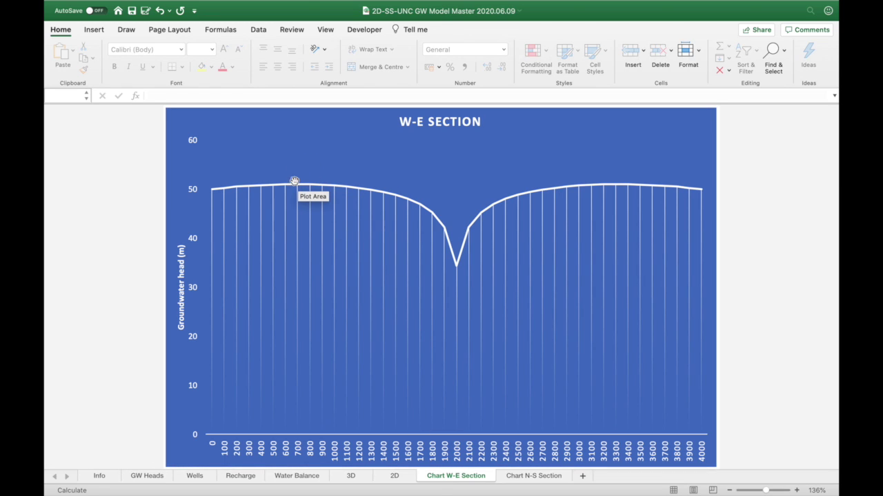
mouse_move(294, 186)
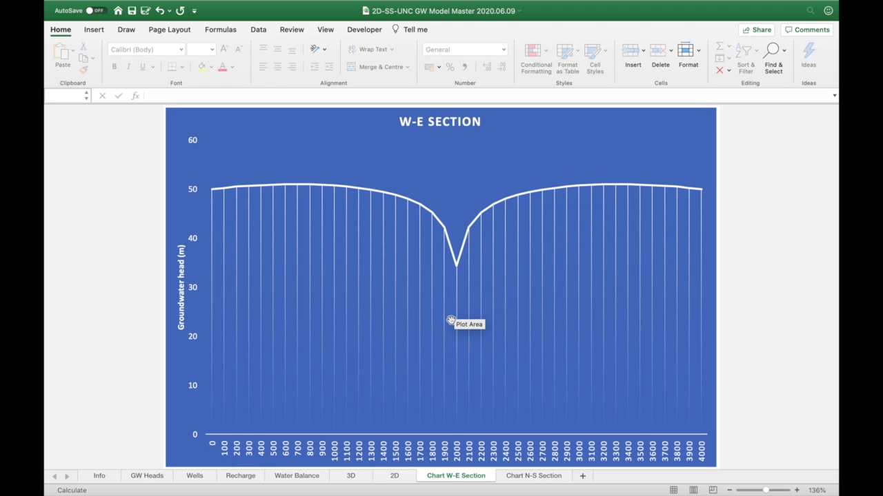
- Display the 3D head surface across the 0–4000 m grid, showing the pumping cone
left_click(350, 476)
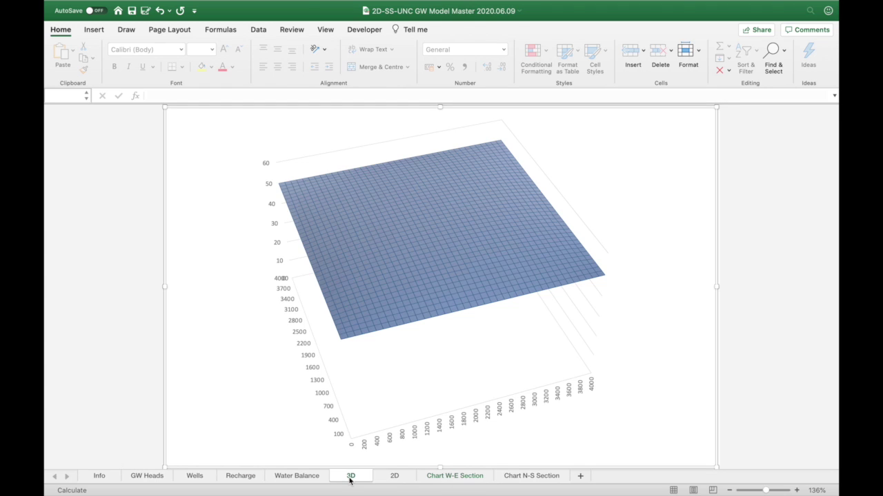